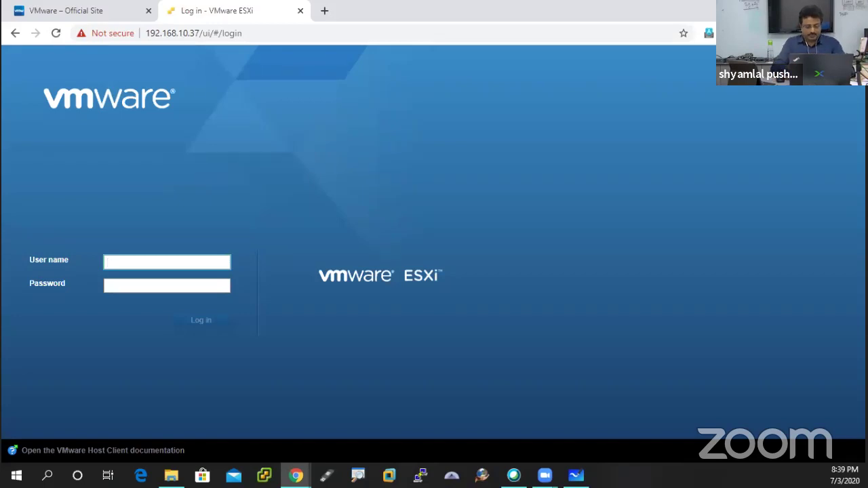
Step: Log in to the 192.168.10.37 host as root with its password and decline joining the CEIP
type("root")
left_click(167, 286)
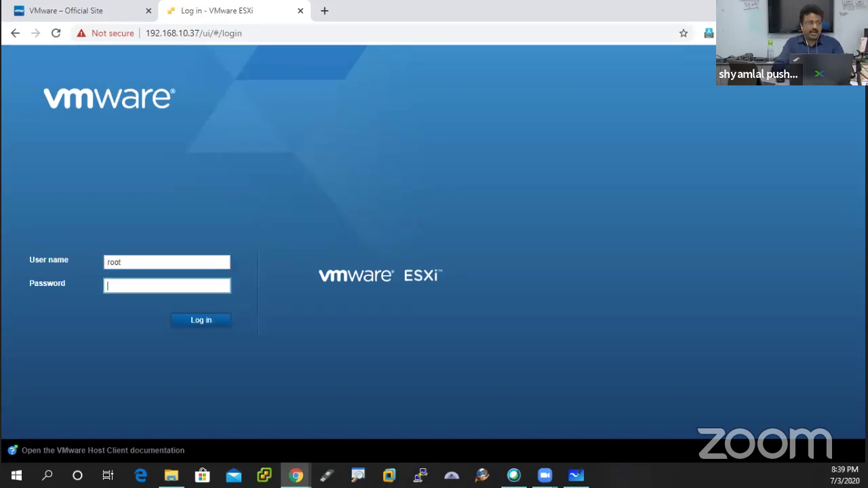
type("p")
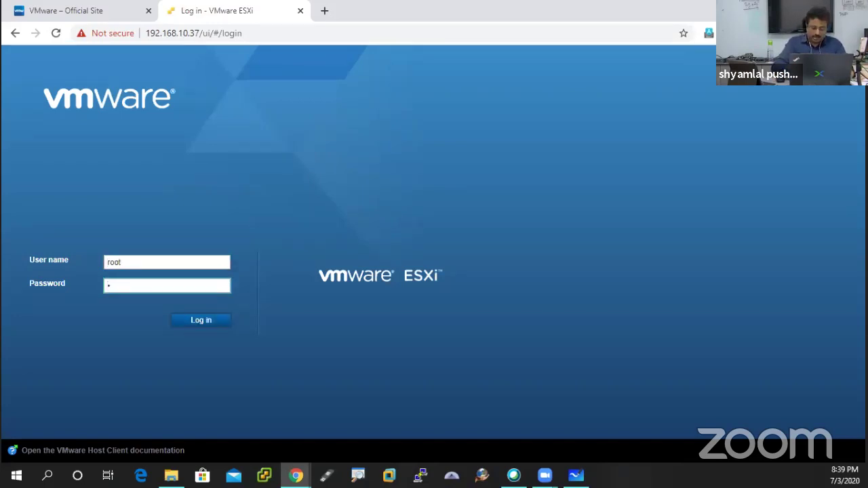
type("**********")
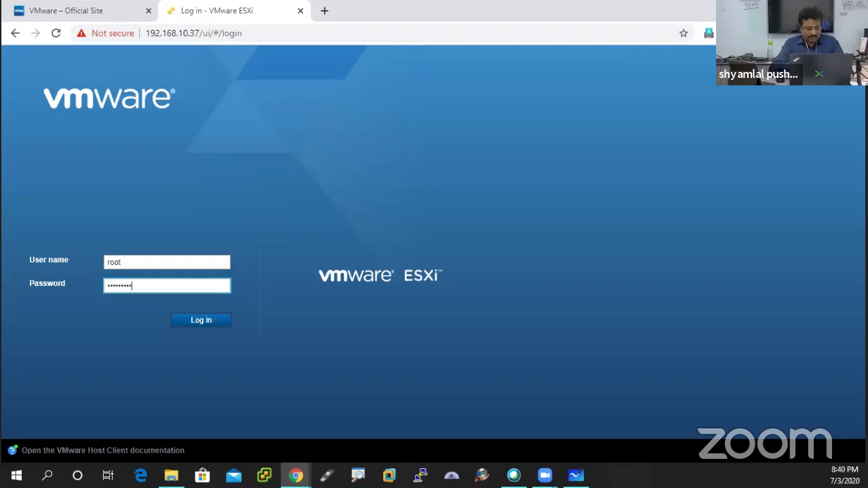
key("Return")
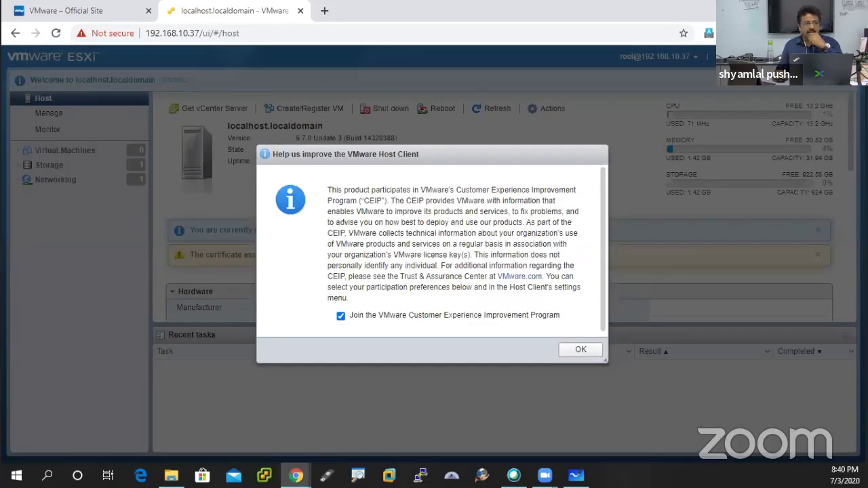
left_click(340, 316)
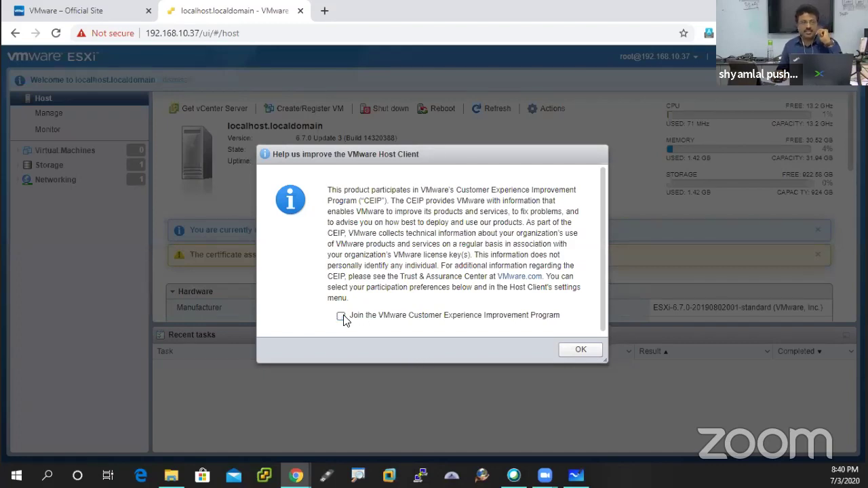
left_click(578, 353)
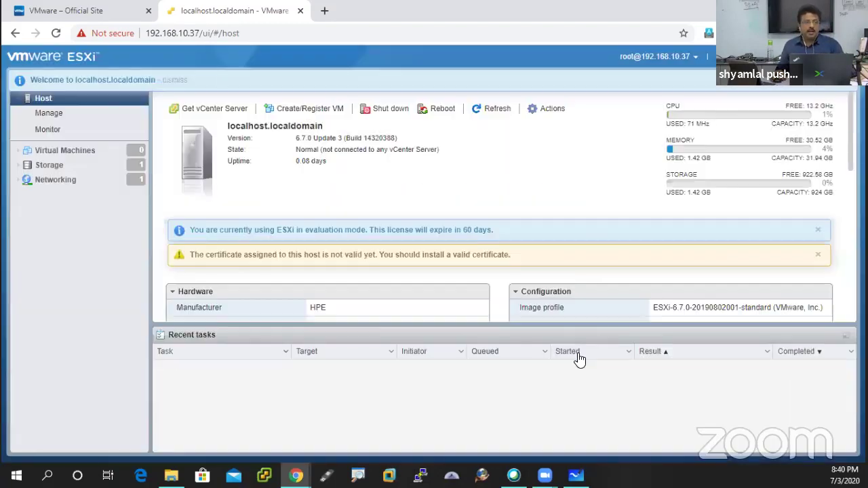
Step: Start a new virtual machine from the Virtual Machines list up to its naming step, then open a blank tab
left_click(85, 153)
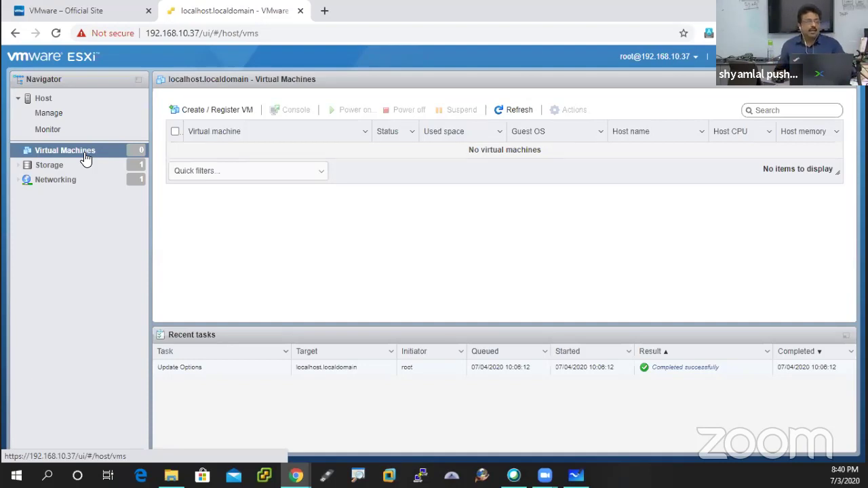
left_click(213, 113)
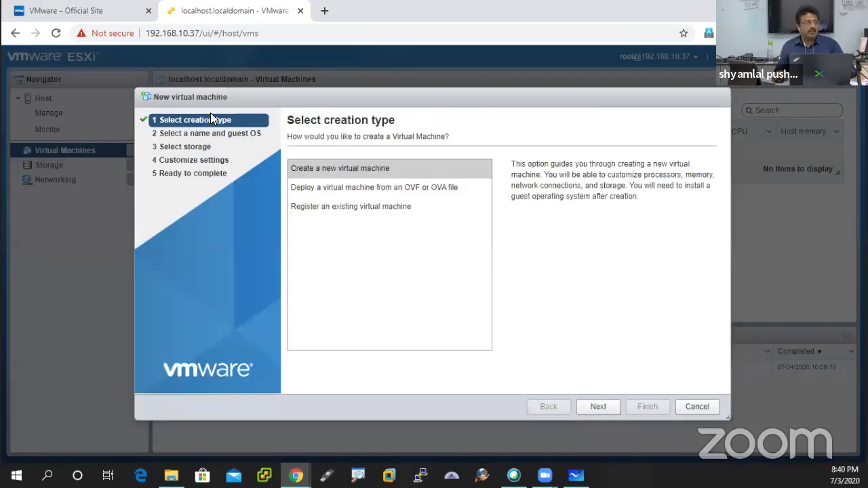
key("Return")
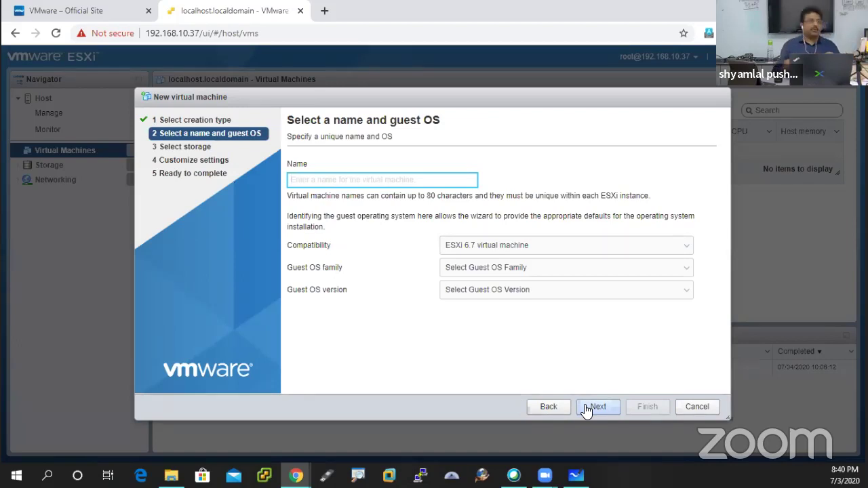
key("ctrl+t")
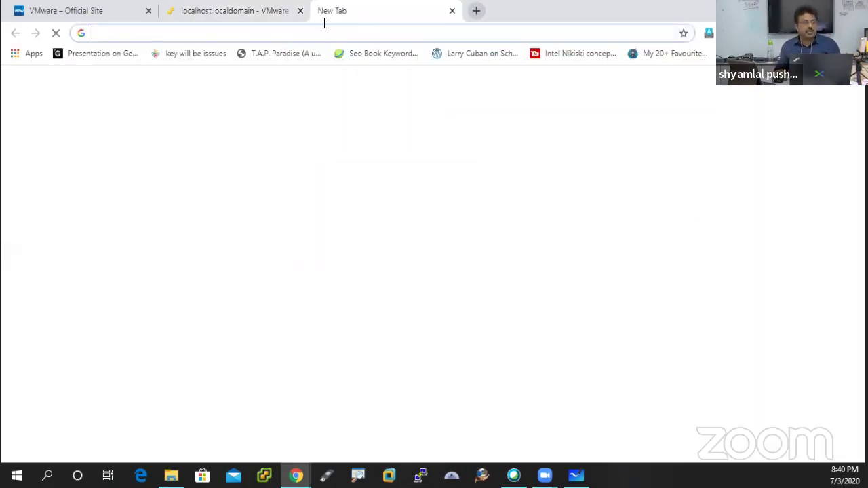
Step: Load 192.168.10.250 in the new tab and log in as root with the host's password
type("192.1")
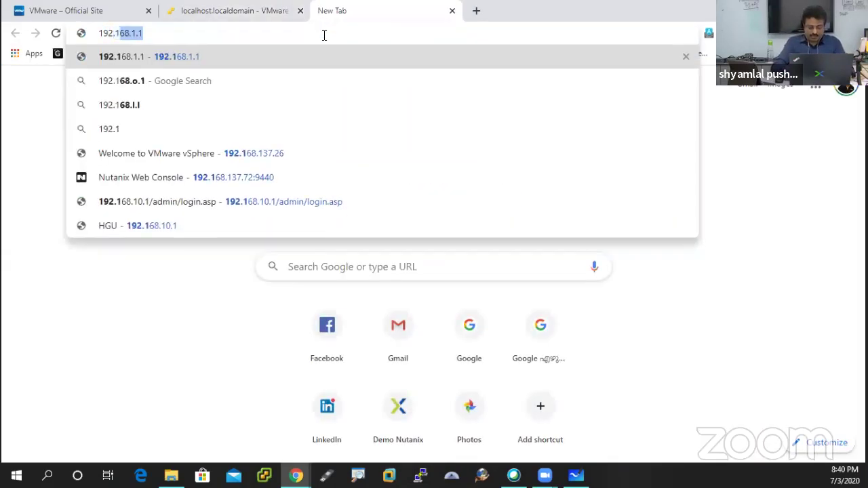
type("68.10.")
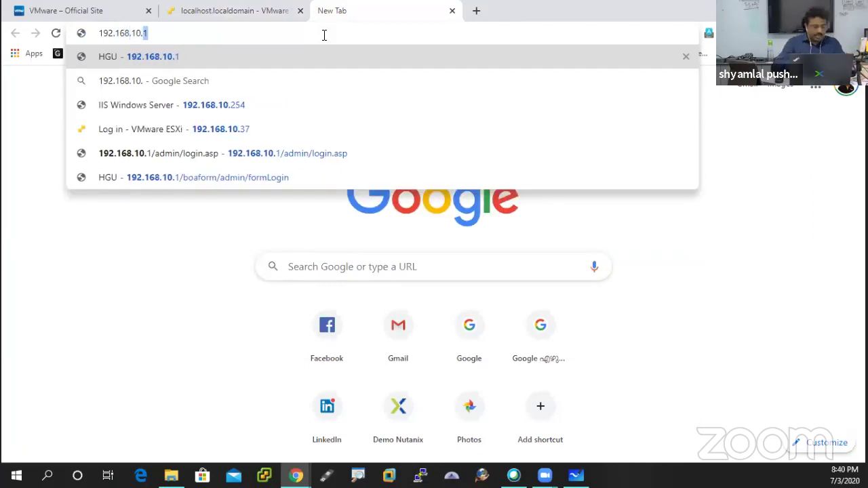
type("250")
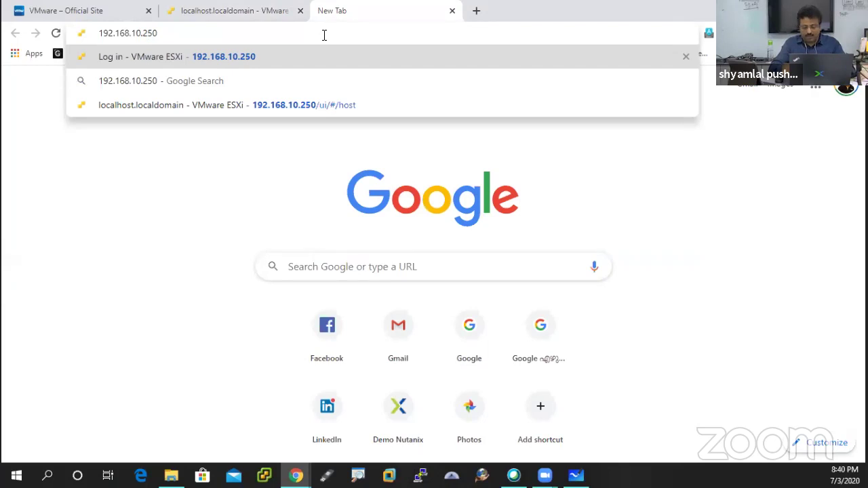
key("Return")
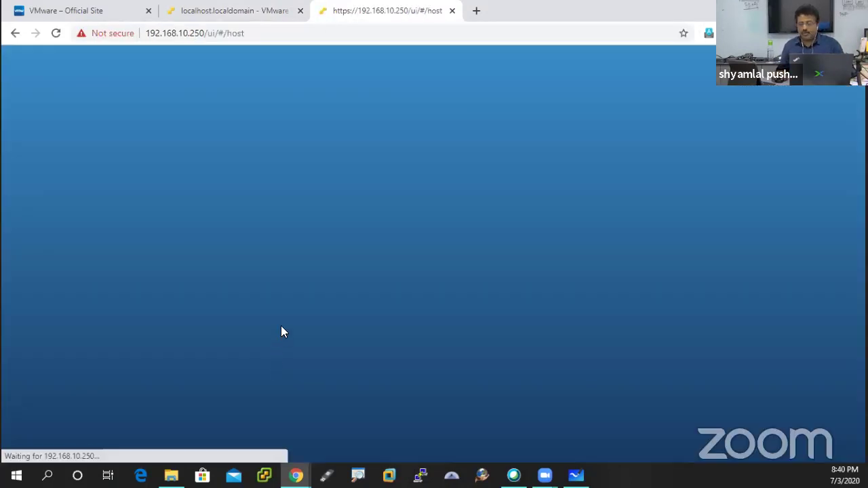
left_click(175, 263)
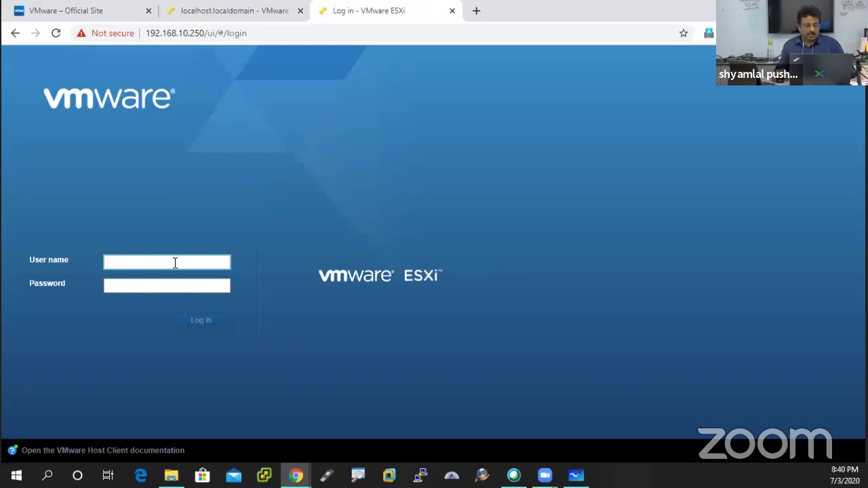
type("root")
key("Tab")
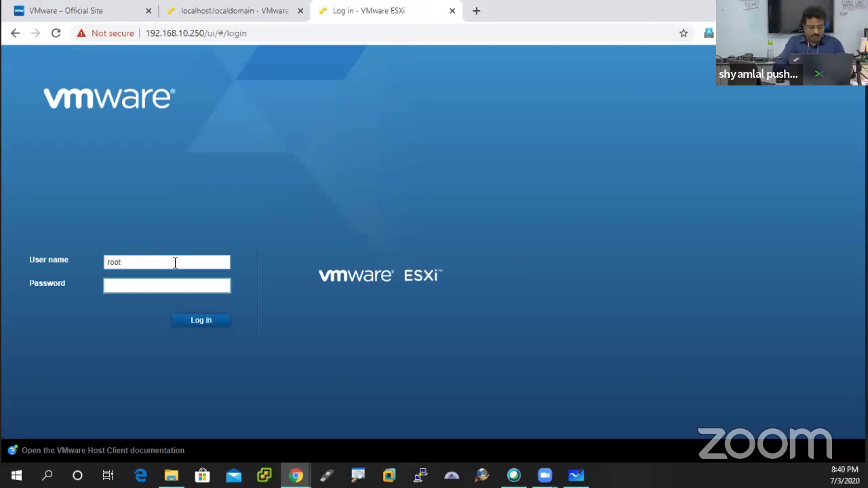
type("********")
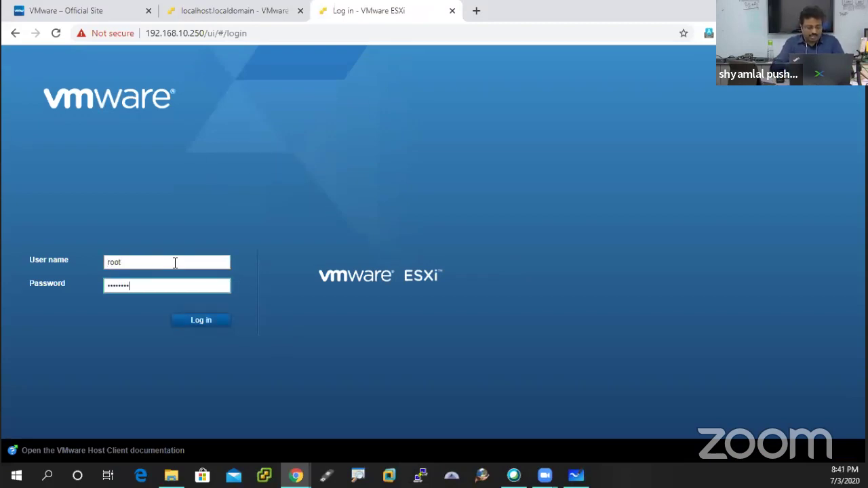
type("***")
key("Return")
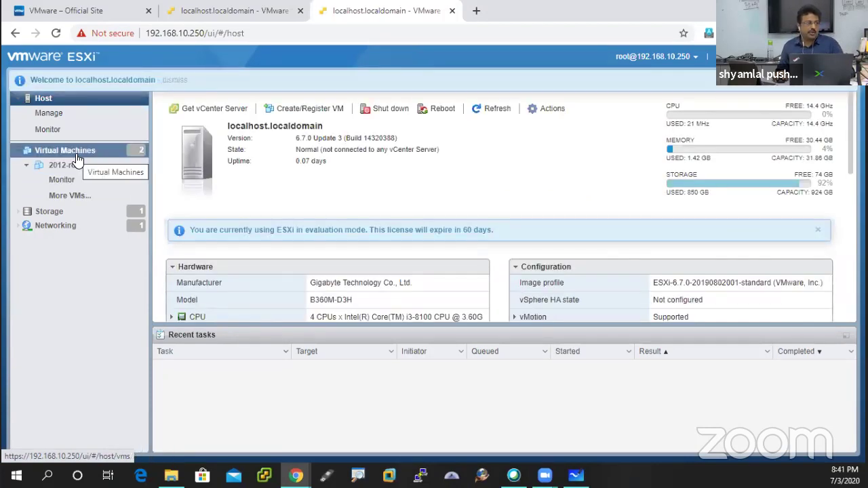
Step: Select the 2012-rdp virtual machine, power it on, and open its console
left_click(76, 158)
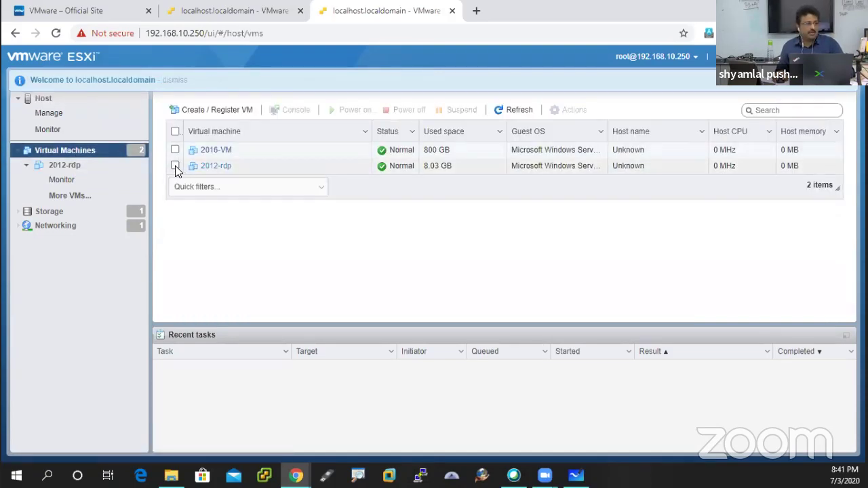
left_click(174, 165)
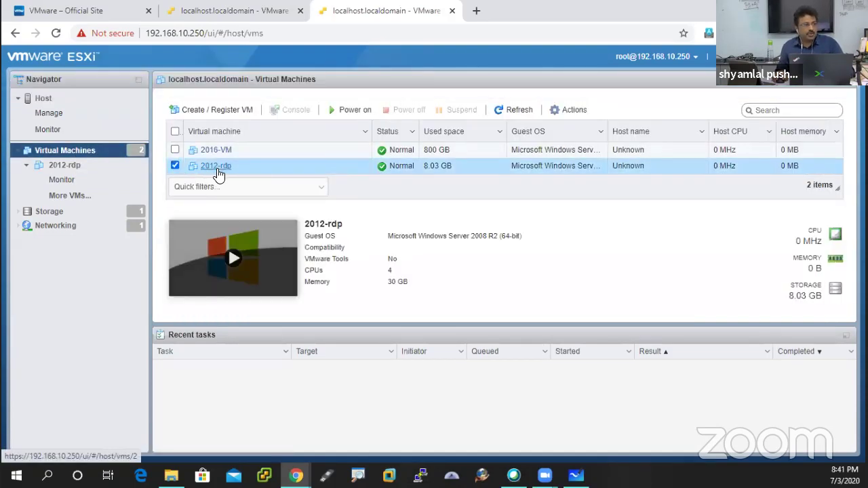
left_click(358, 110)
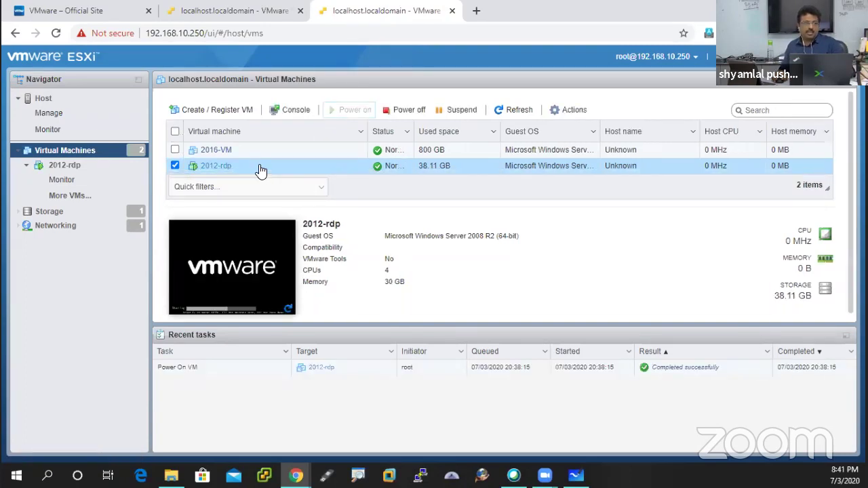
left_click(240, 287)
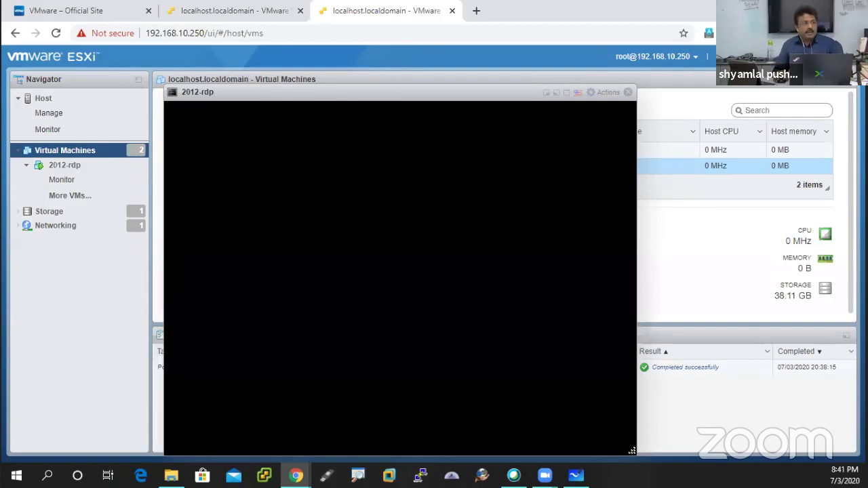
Step: Replace the first tab's address with 192.168.137.127 to load the vSphere welcome page
left_click(103, 11)
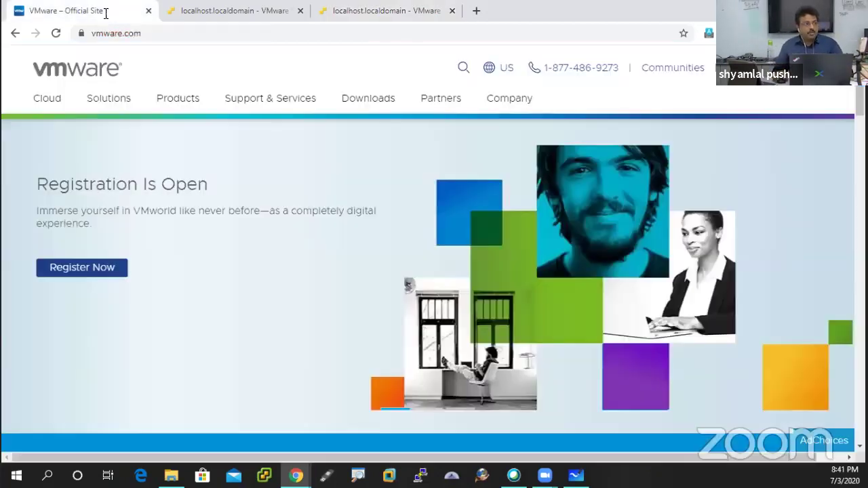
left_click(157, 38)
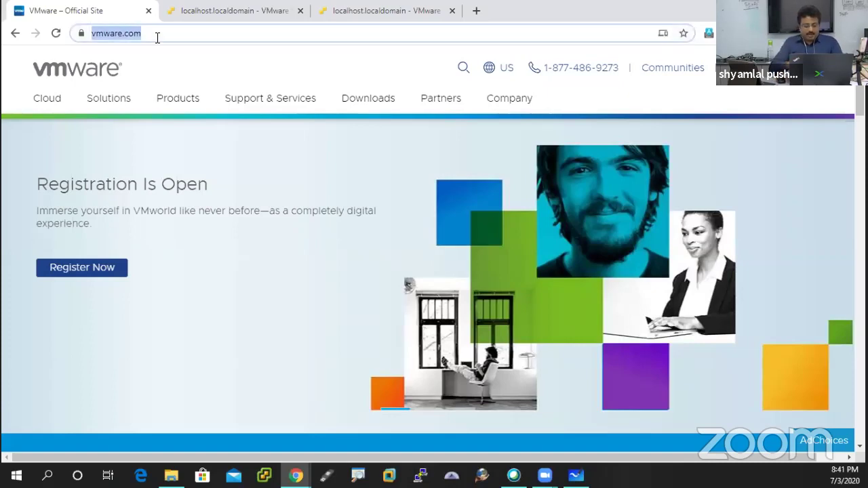
type("192.168.")
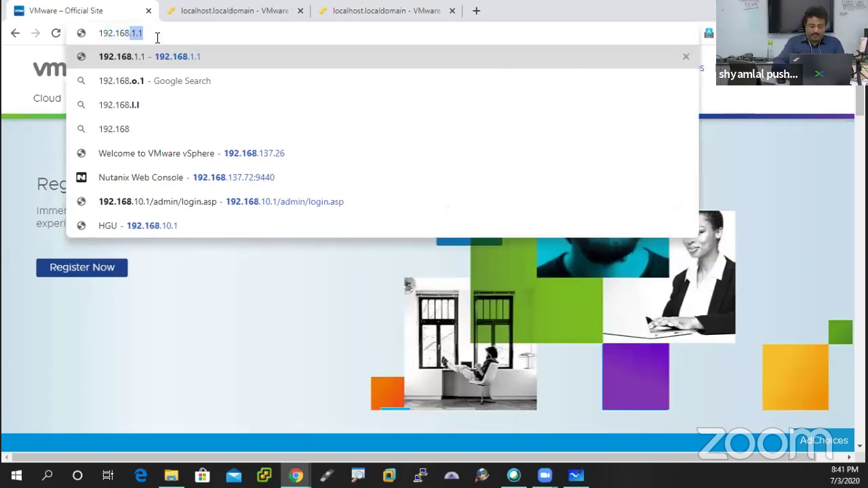
type("137.")
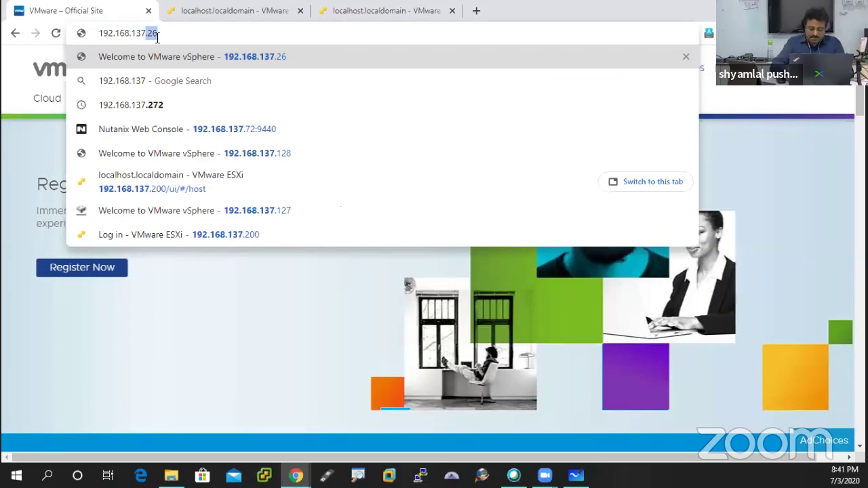
type("127")
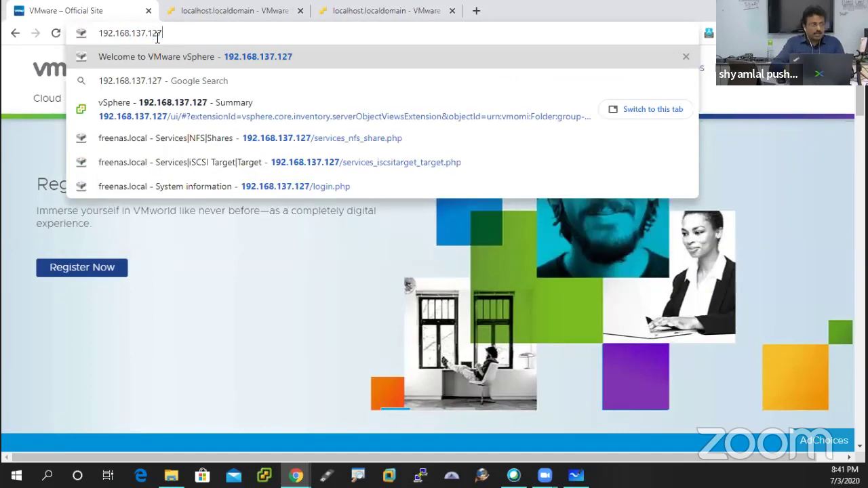
key("Return")
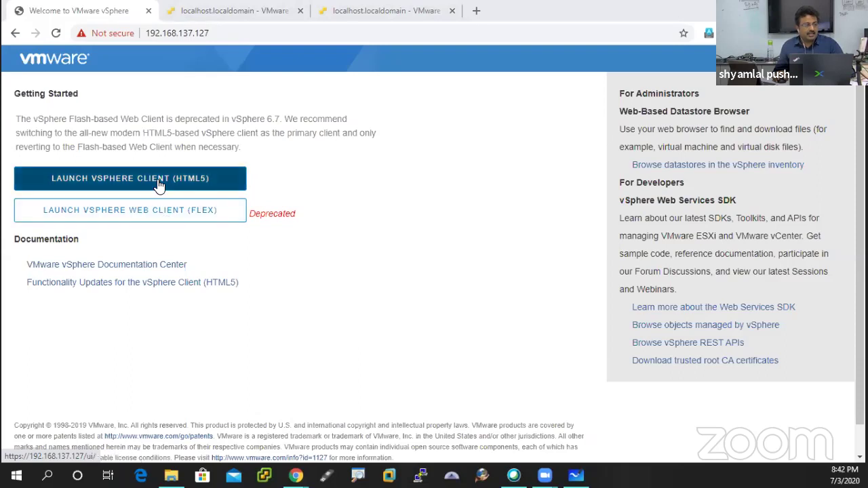
Step: Launch the HTML5 vSphere Client, then switch back to the 192.168.10.37 new VM wizard tab
left_click(159, 185)
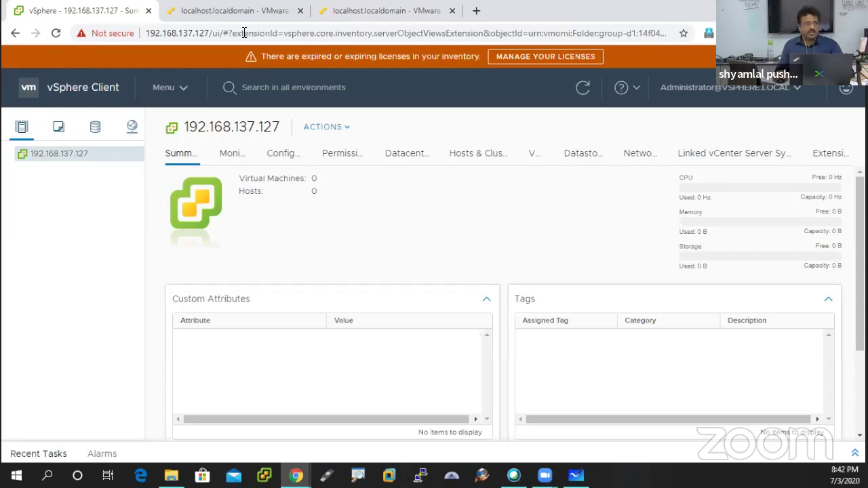
left_click(237, 11)
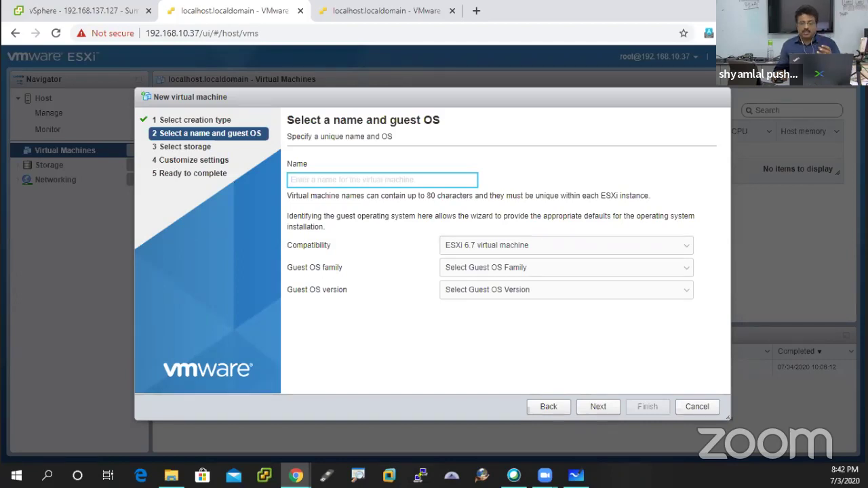
Step: Switch to the whiteboard and back, then show the 192.168.10.250 tab with the 2012-rdp console
key("alt+Tab")
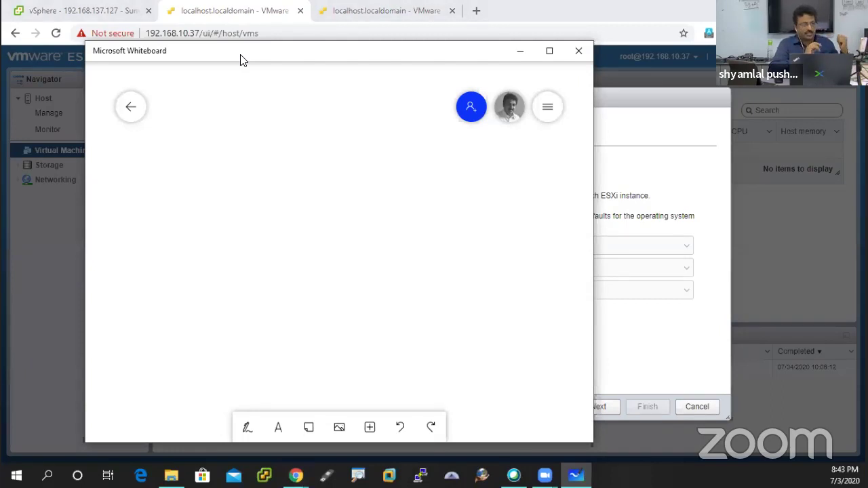
left_click(244, 35)
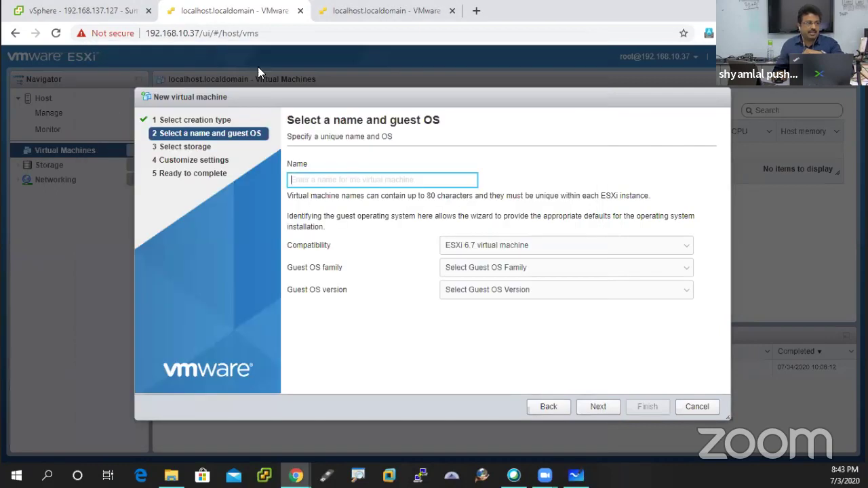
left_click(345, 11)
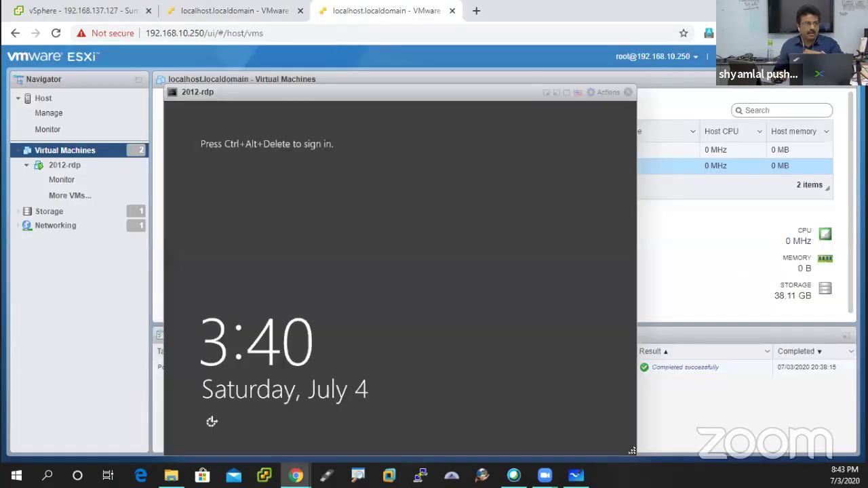
Step: Shift the 2012-rdp console left and the whiteboard up, then close the vSphere Client tab
left_click_drag(376, 93, 313, 62)
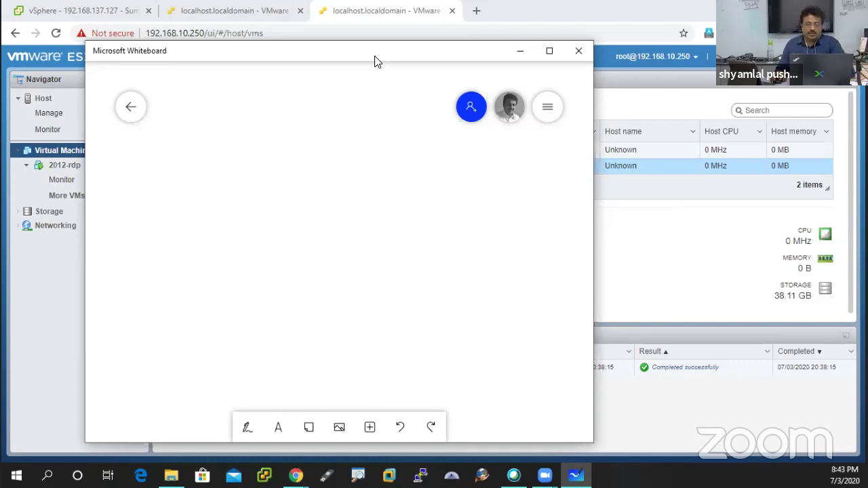
left_click_drag(377, 61, 407, 47)
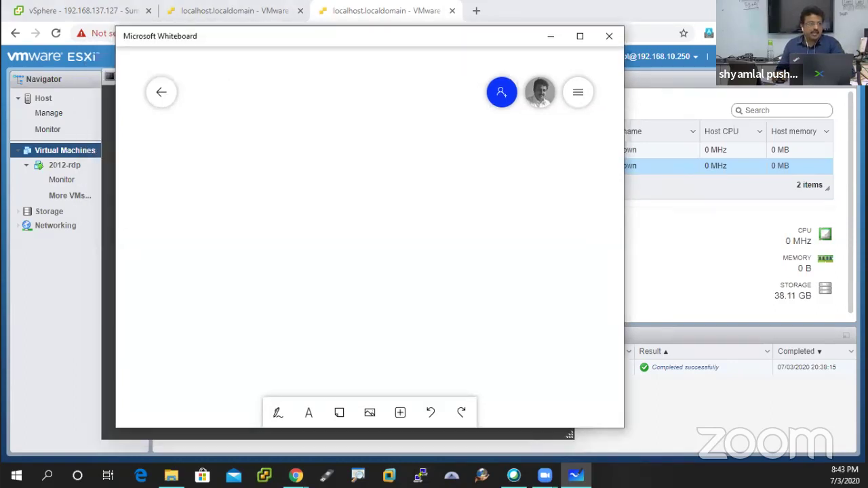
left_click(87, 14)
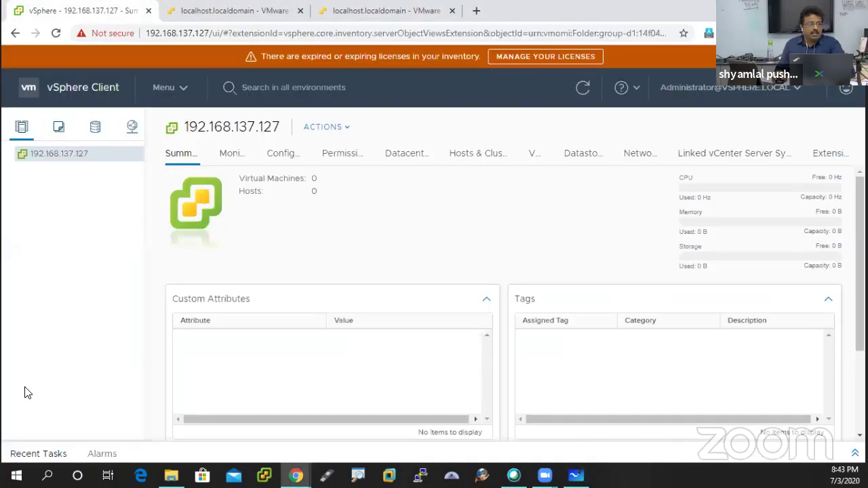
key("ctrl+w")
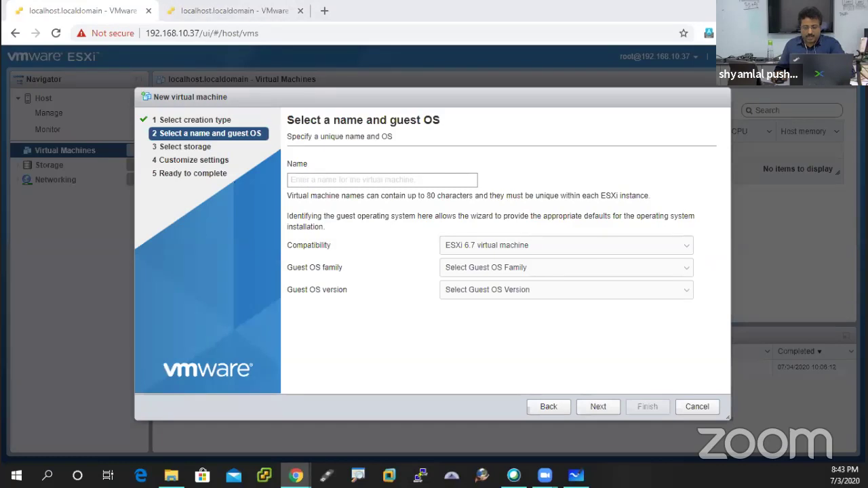
Step: Move the whiteboard lower and return to the 192.168.10.250 console tab, selecting its address
key("alt+Tab")
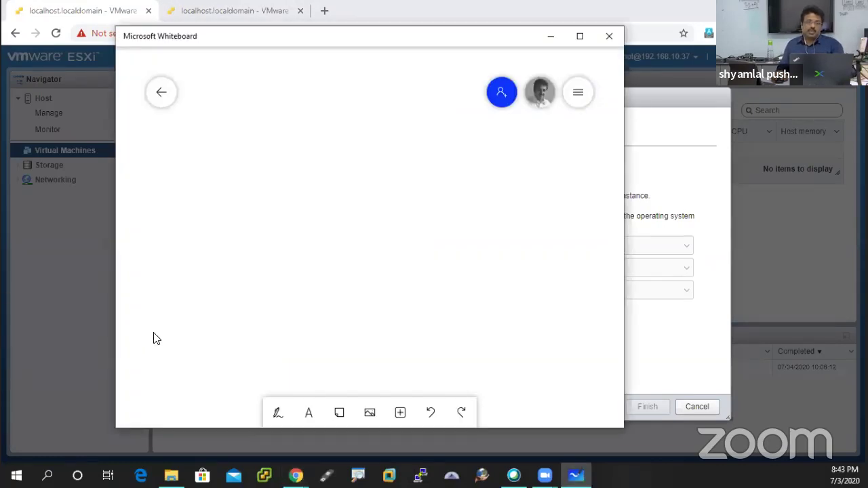
left_click_drag(227, 39, 214, 185)
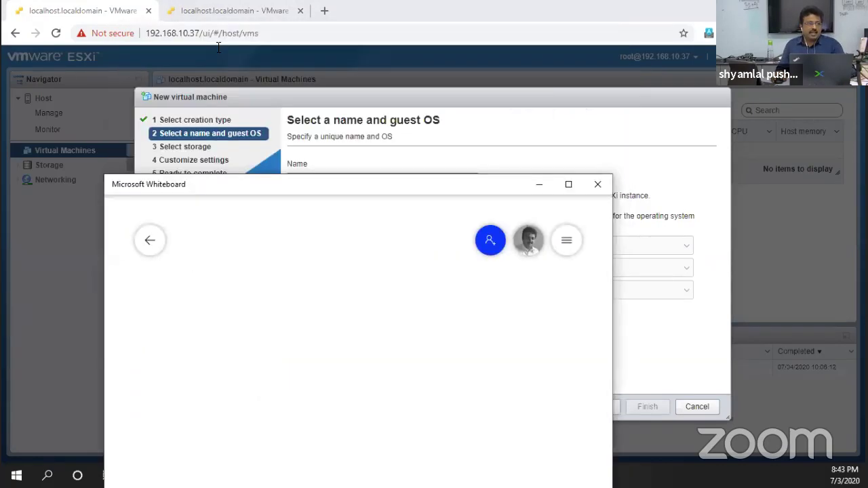
left_click(224, 10)
left_click(243, 37)
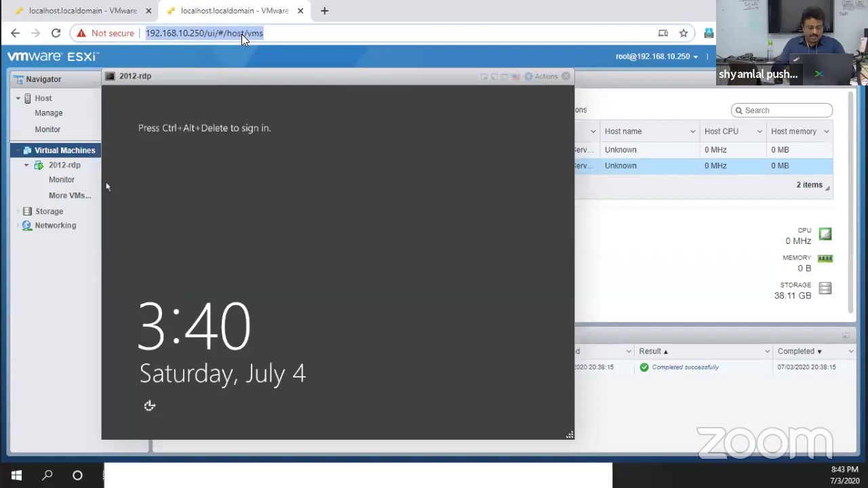
Step: Search Google for 'docker container concept' and open Docker's 'What is a Container?' result
type("docker")
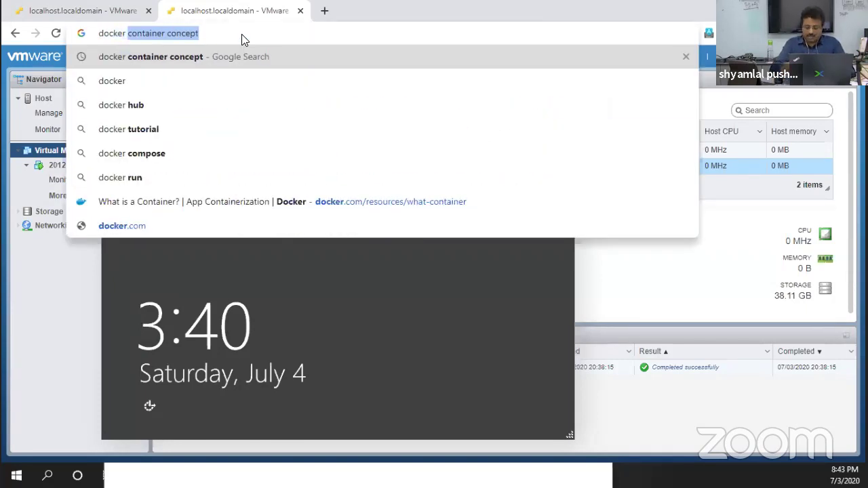
key("Right")
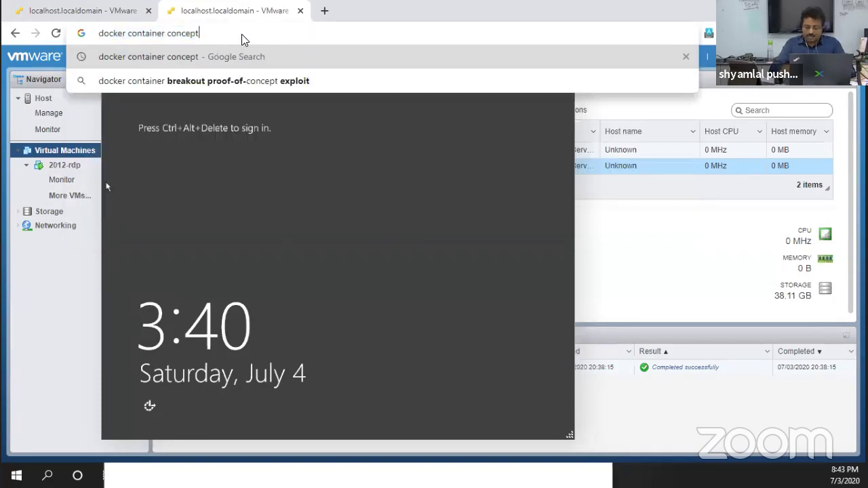
key("Return")
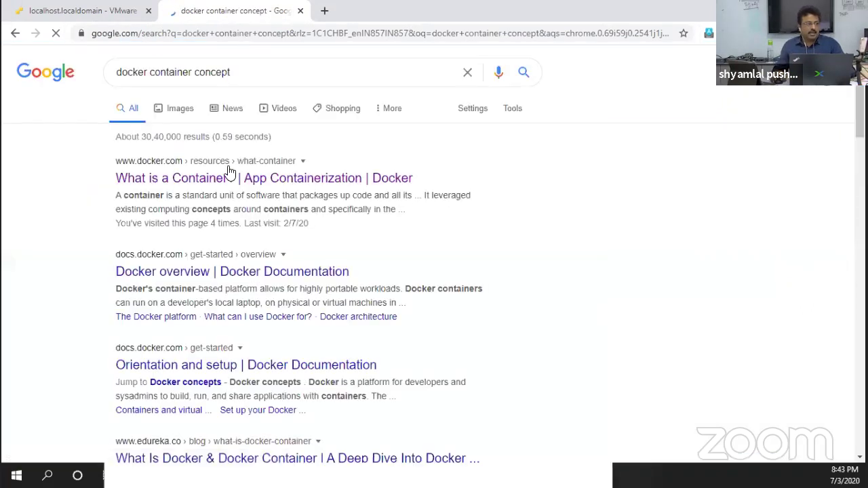
left_click(234, 182)
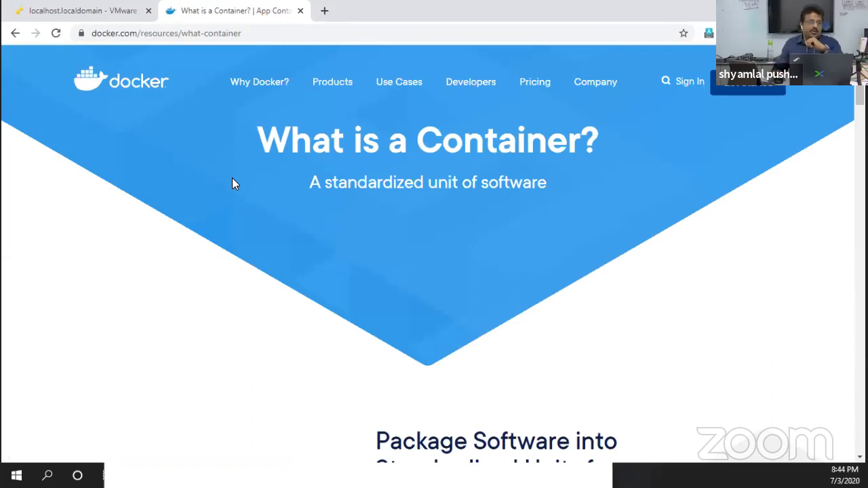
Step: Copy the 'What is a Container?' page's web address from the address bar
left_click(169, 35)
right_click(169, 37)
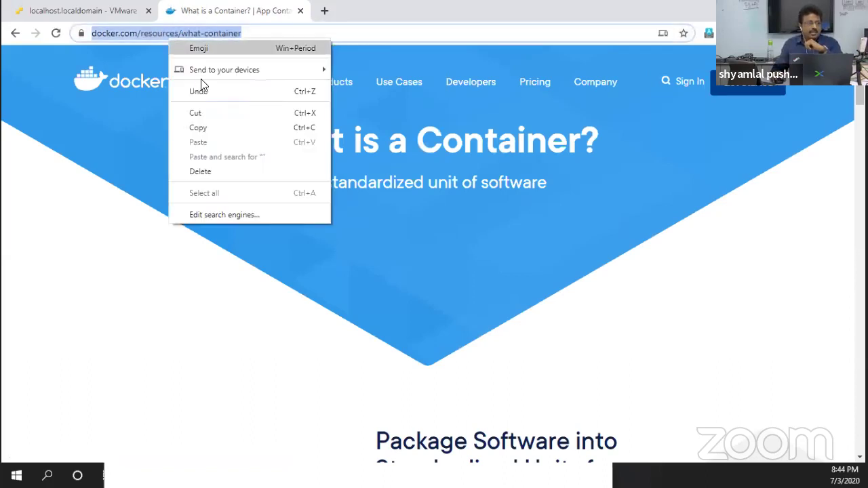
left_click(235, 130)
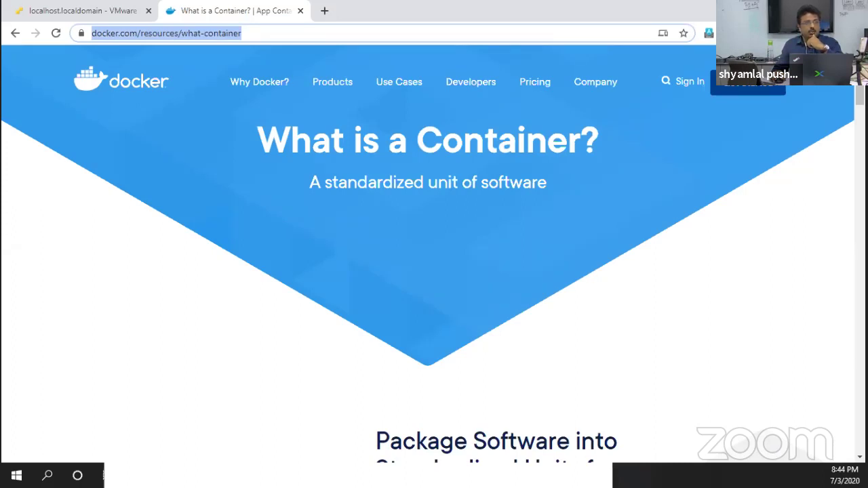
left_click(336, 48)
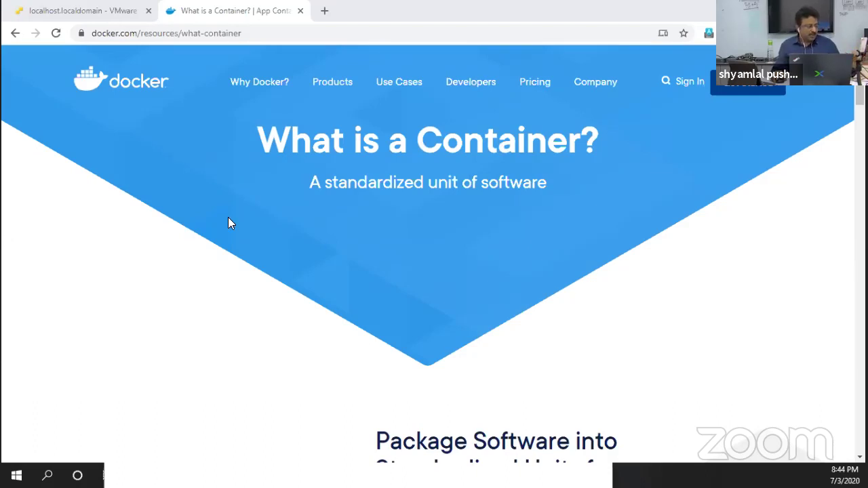
Step: Scroll down to the Containers vs Virtual Machines comparison diagram
scroll(437, 203, "down", 10)
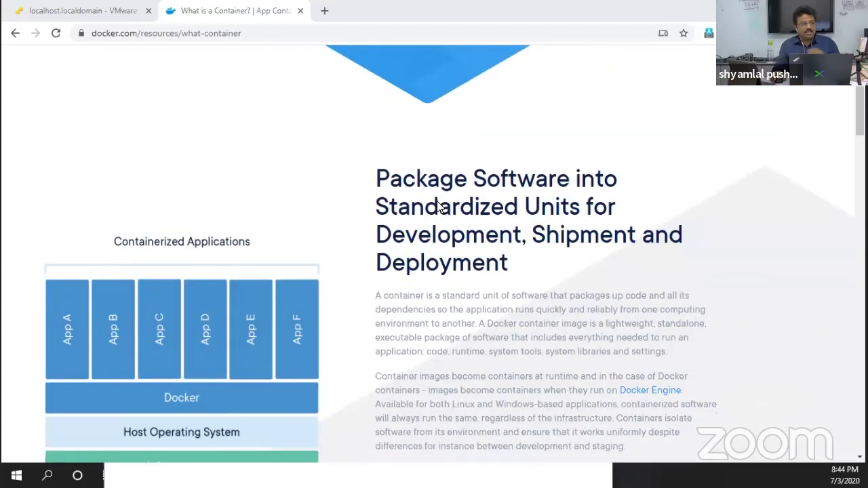
scroll(438, 203, "down", 10)
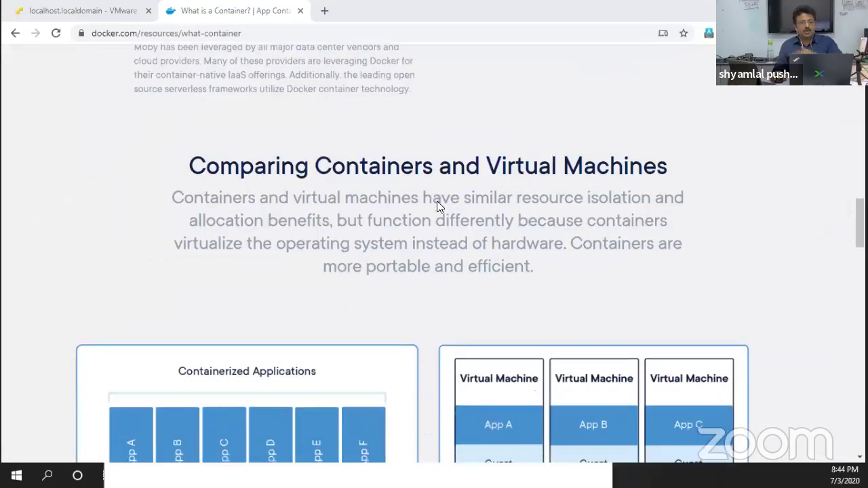
scroll(438, 207, "down", 1)
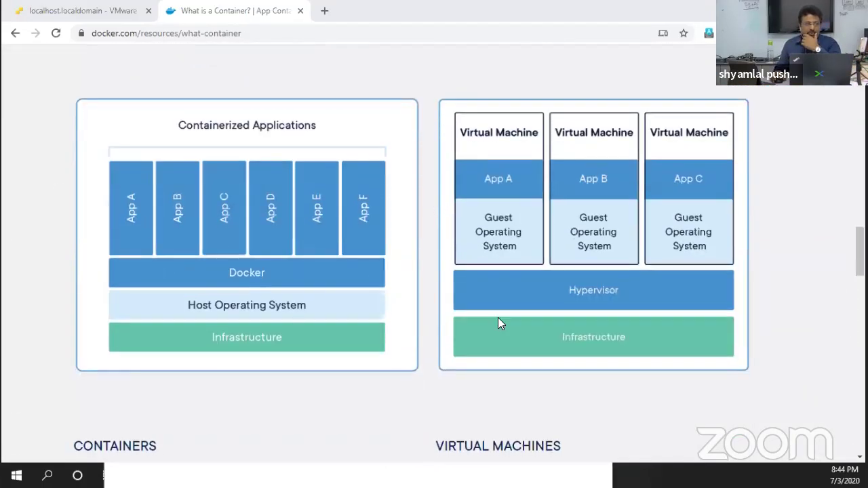
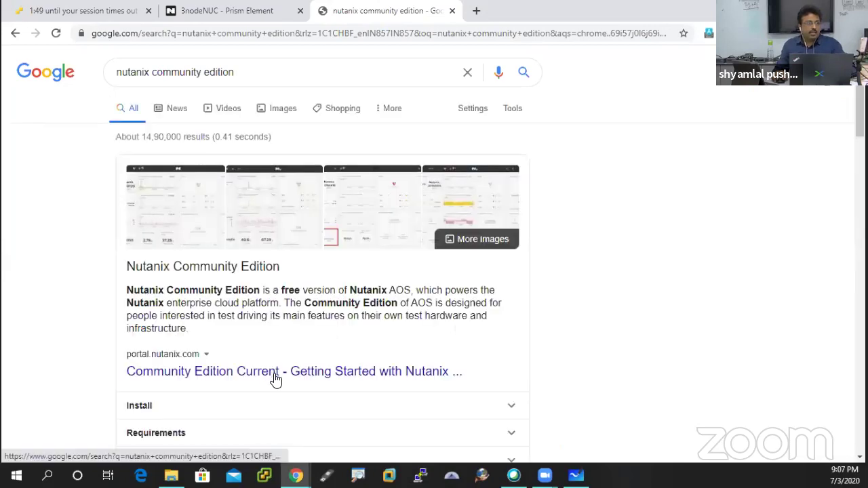
Step: Open the 'Hands-on Hyperconvergence | Nutanix Community Edition' result from the Google search list
scroll(226, 269, "down", 4)
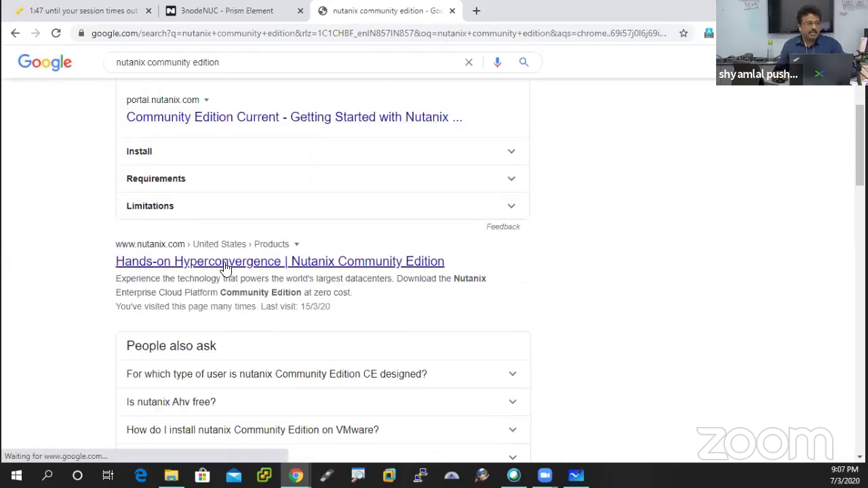
left_click(226, 269)
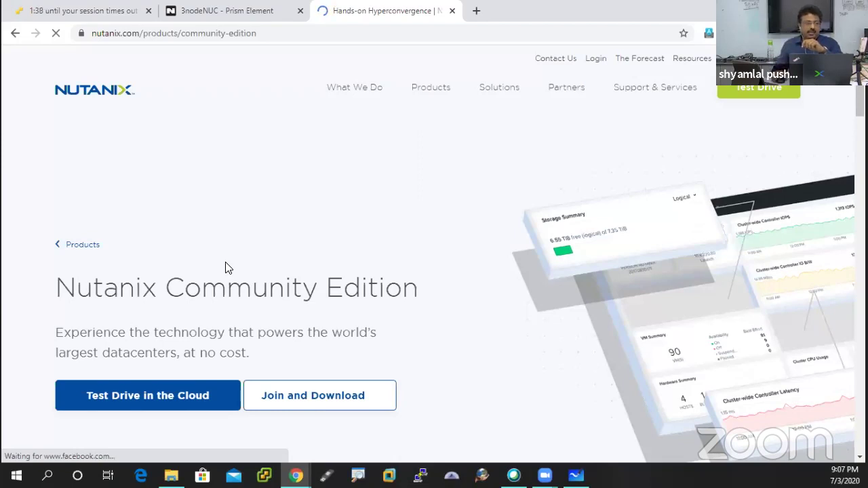
scroll(227, 268, "down", 2)
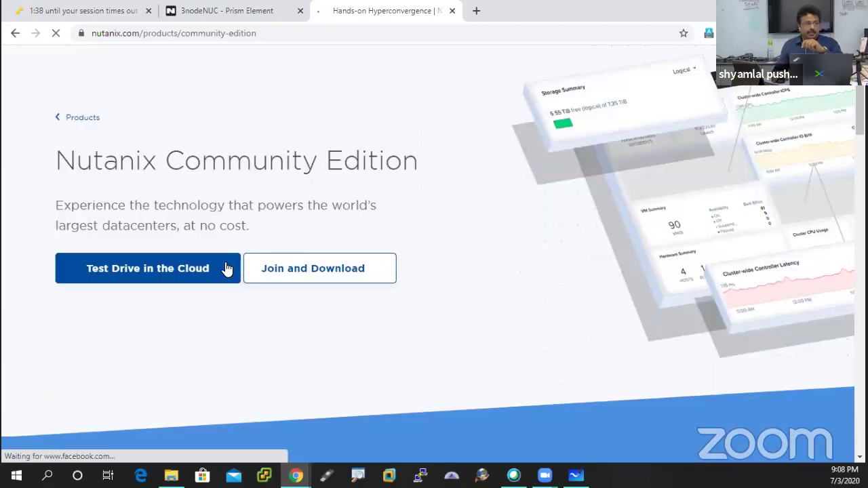
left_click(160, 278)
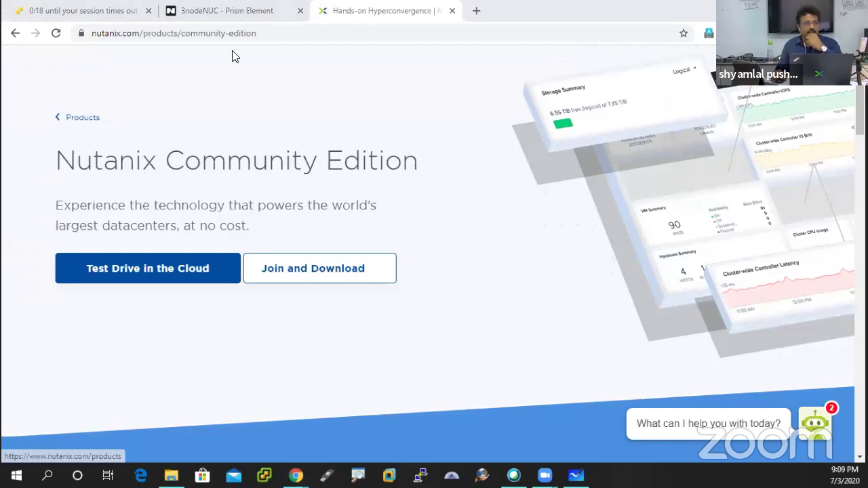
Step: Glance at the Prism Element tab, then bring the ESXi wizard tab forward and select its address bar
left_click(234, 11)
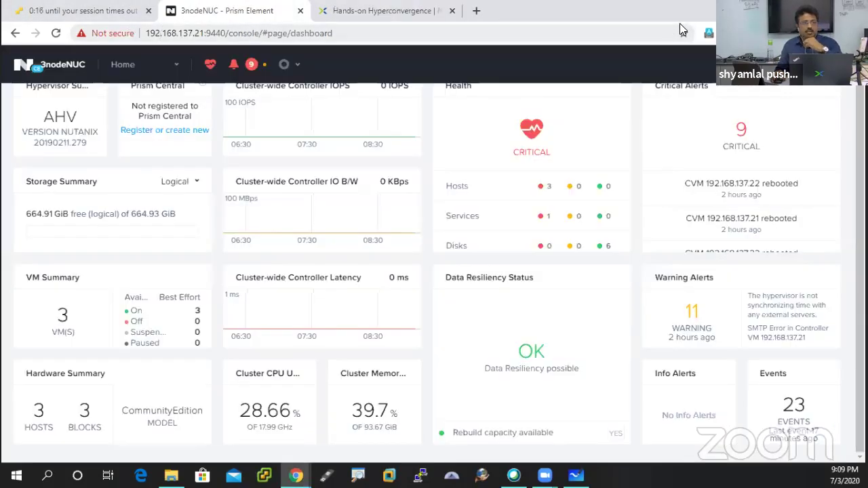
left_click(82, 13)
left_click(223, 33)
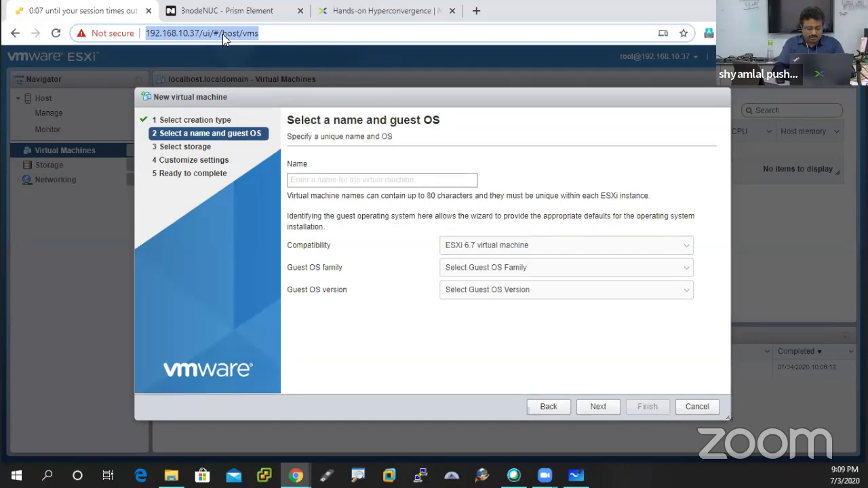
Step: Search Google for 'vmware handson lab', open Try VMware Hands-on Labs, then return to Prism Element
type("vmware ")
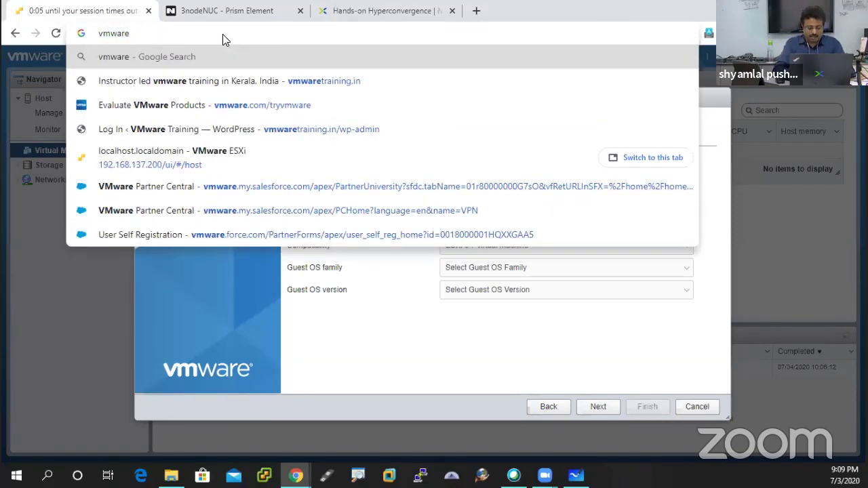
type("handson lab")
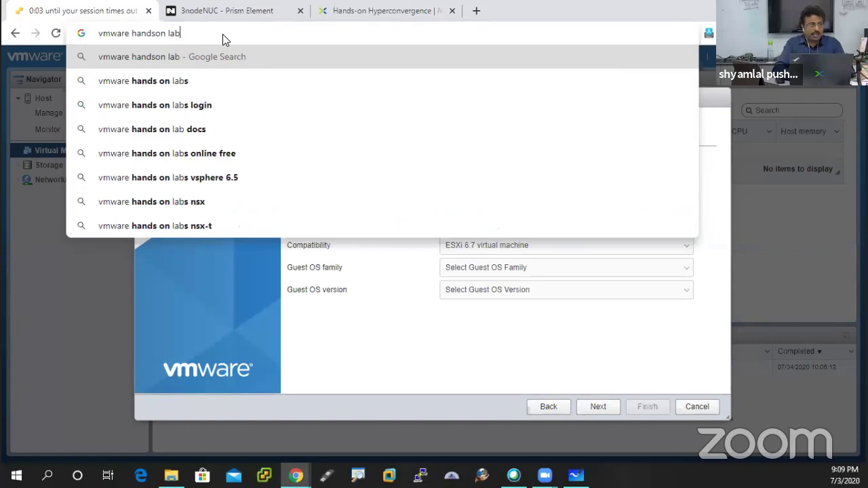
key("Return")
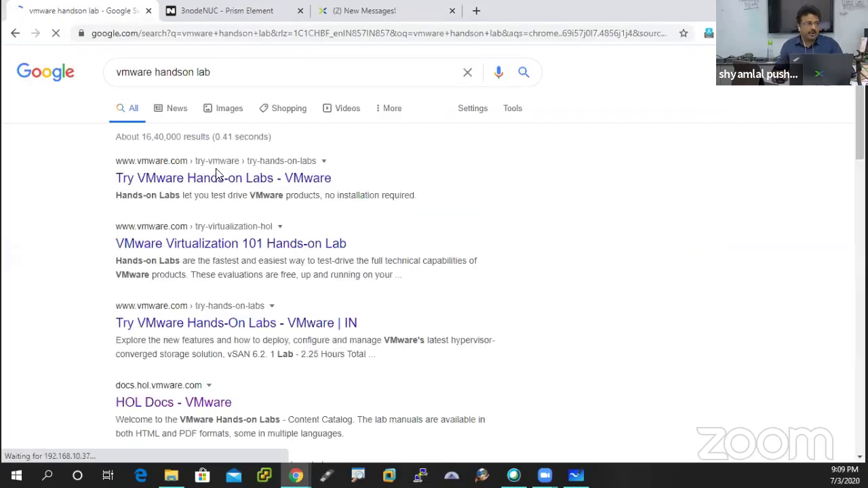
left_click(221, 178)
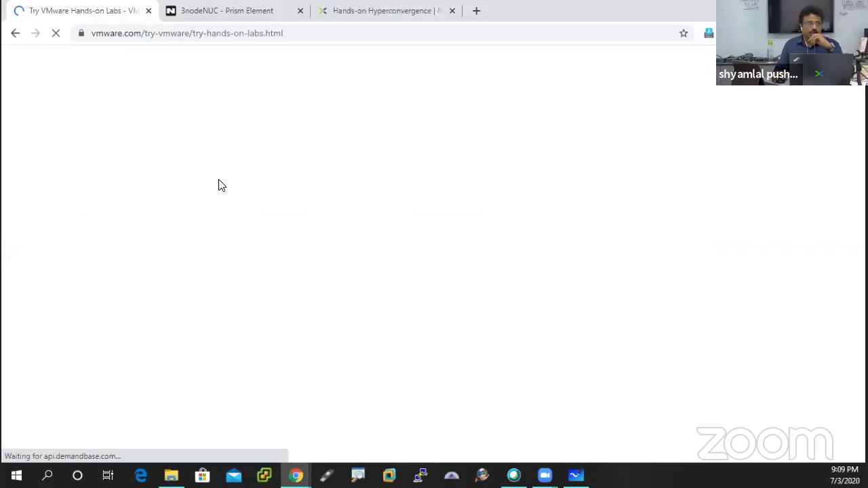
left_click(258, 12)
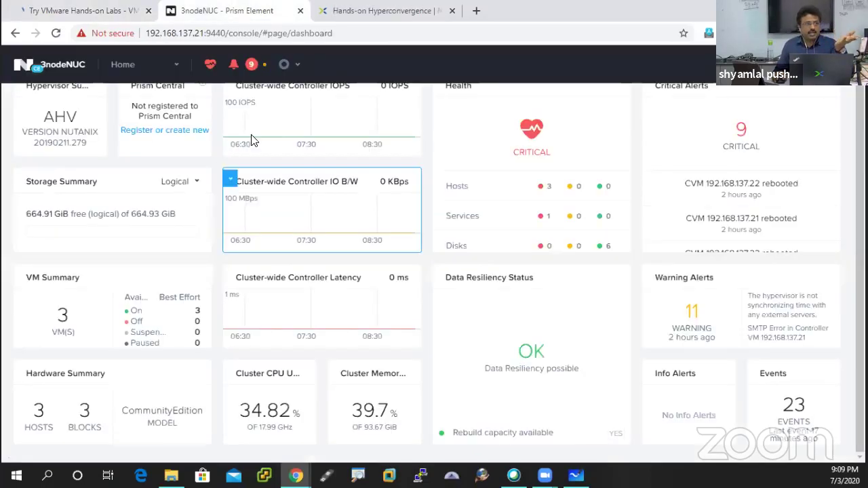
Step: Cycle through the Community Edition and Prism Element tabs, ending on the VMware Hands-on Labs tab
left_click(320, 12)
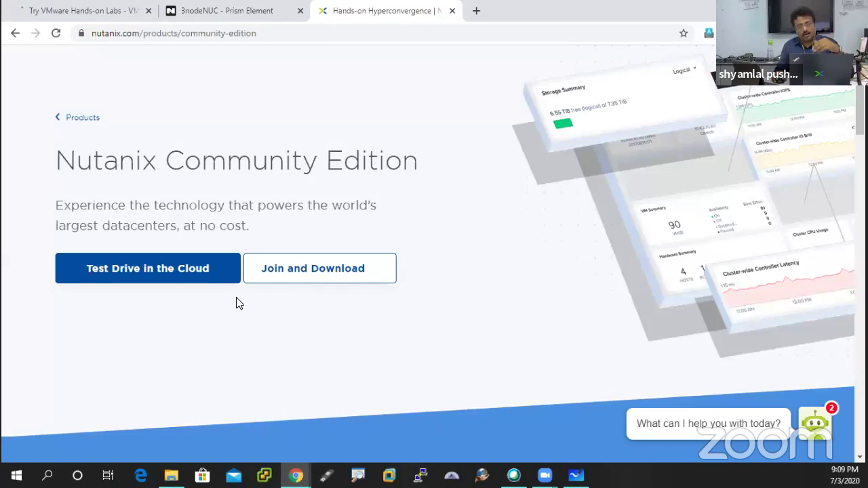
left_click(193, 12)
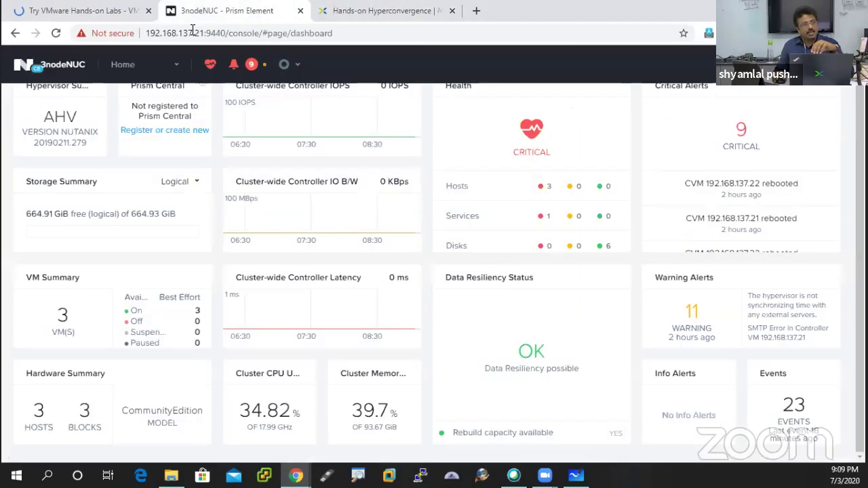
left_click(97, 13)
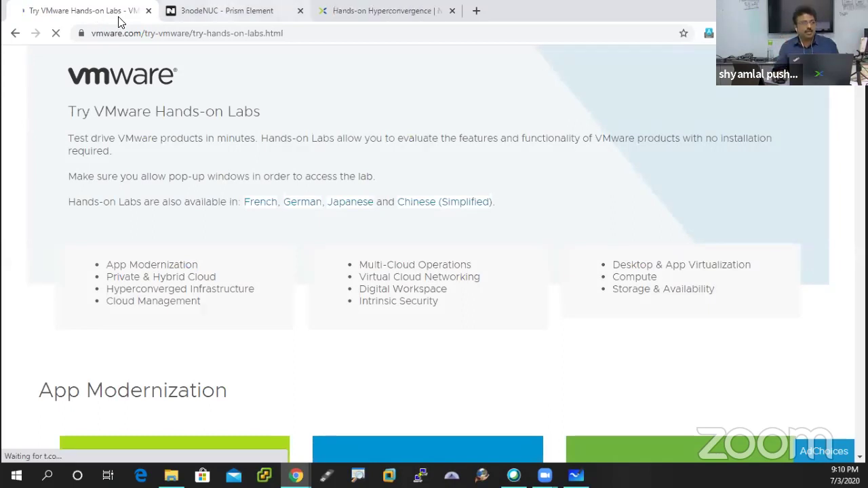
Step: Use Ctrl+Tab to move from the VMware Hands-on Labs tab to the 3nodeNUC Prism Element tab
key("ctrl+Tab")
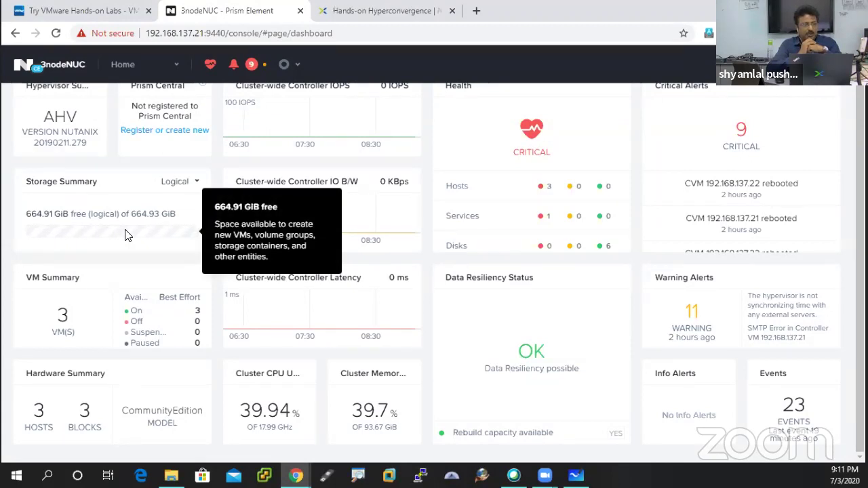
Step: Peek at Community Edition, return to the 3nodeNUC dashboard, and expand the Home page list
left_click(332, 16)
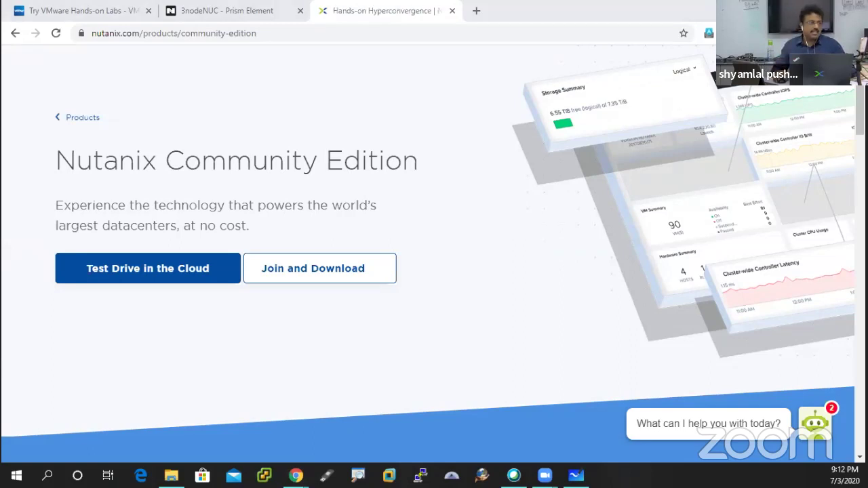
left_click(193, 11)
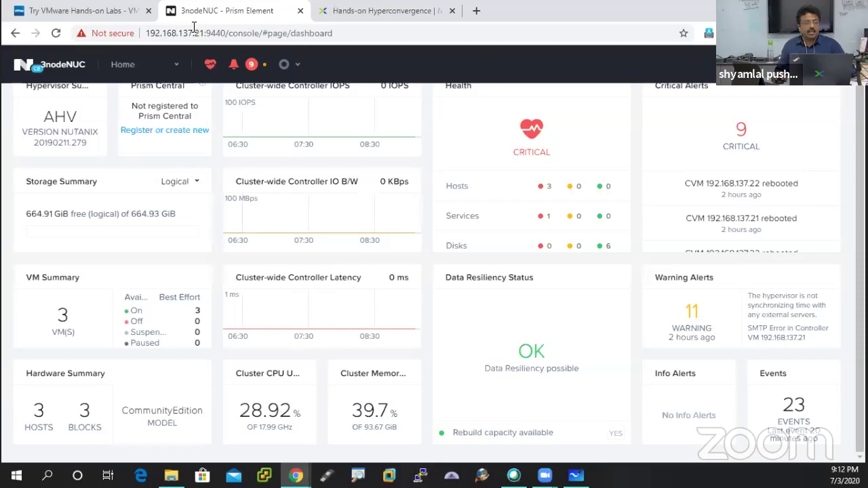
left_click(137, 68)
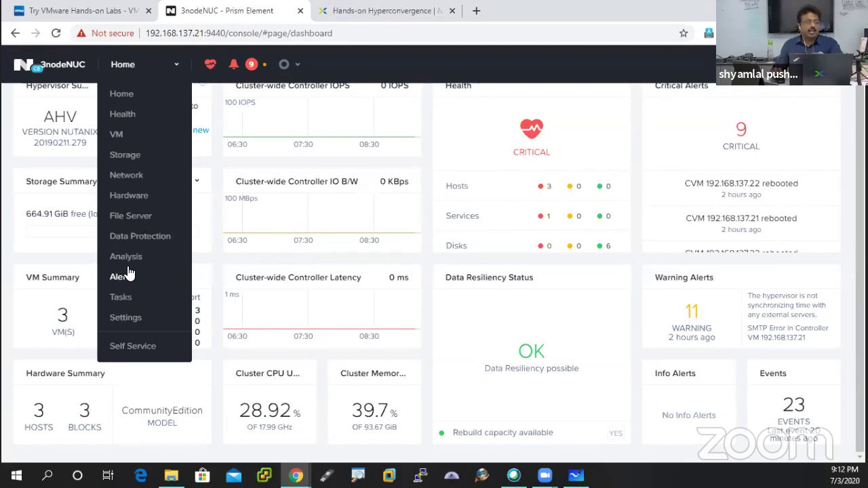
Step: Choose Data Protection from the Home menu list
left_click(128, 238)
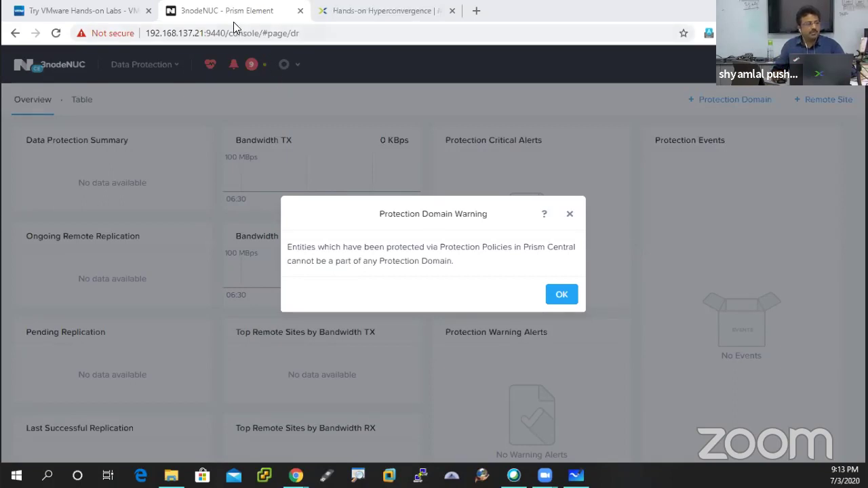
Step: Shrink the browser window and flip between the Community Edition, Prism and VMware Hands-on Labs tabs
left_click(338, 16)
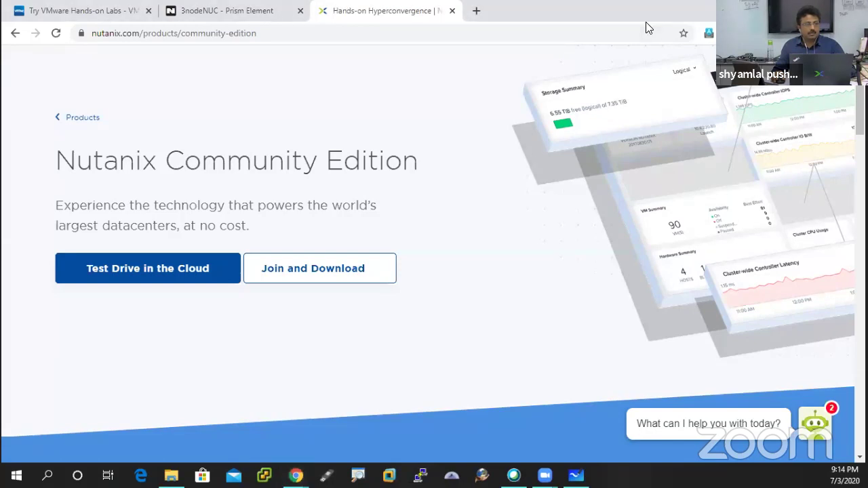
left_click_drag(646, 21, 316, 52)
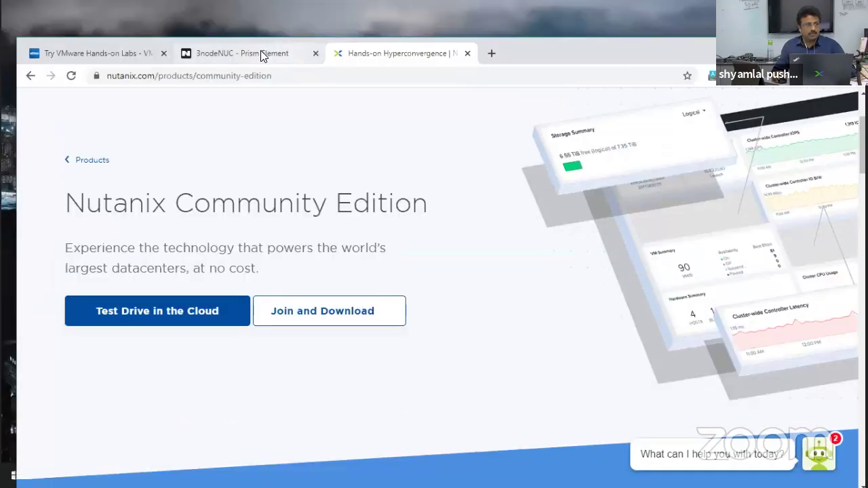
left_click(261, 54)
left_click(109, 52)
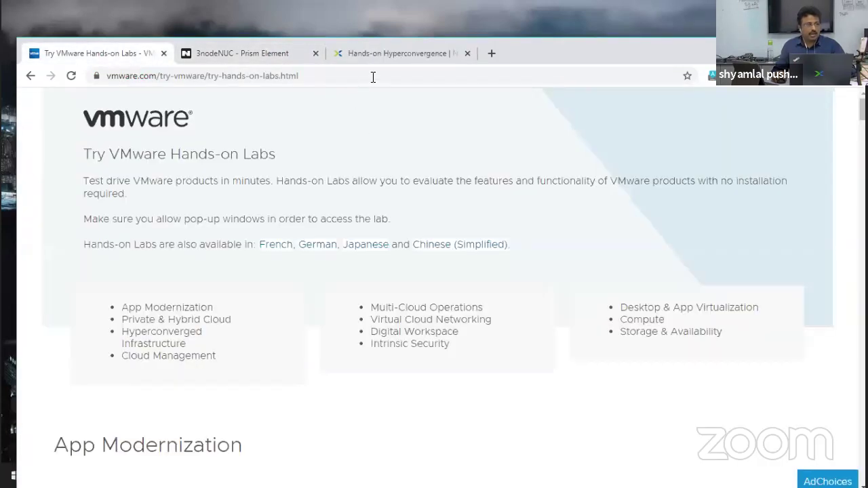
left_click(382, 54)
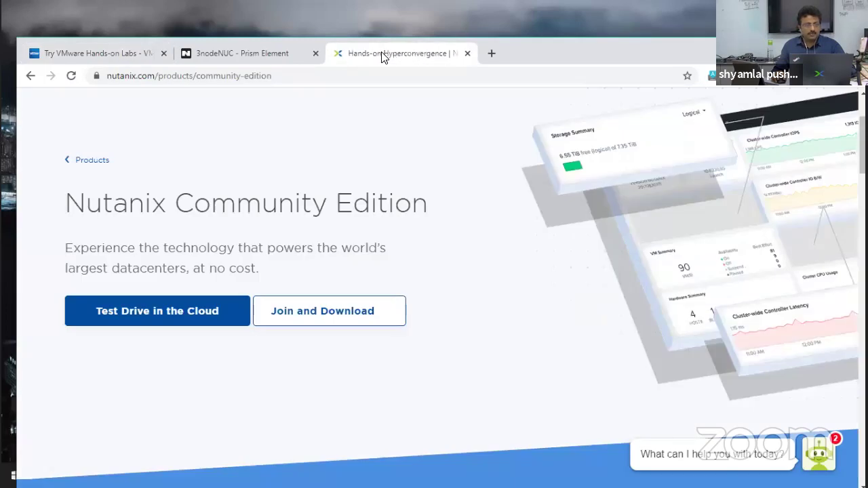
Step: Return to the Prism Data Protection tab, maximize the window, and dismiss the Protection Domain Warning
left_click(212, 53)
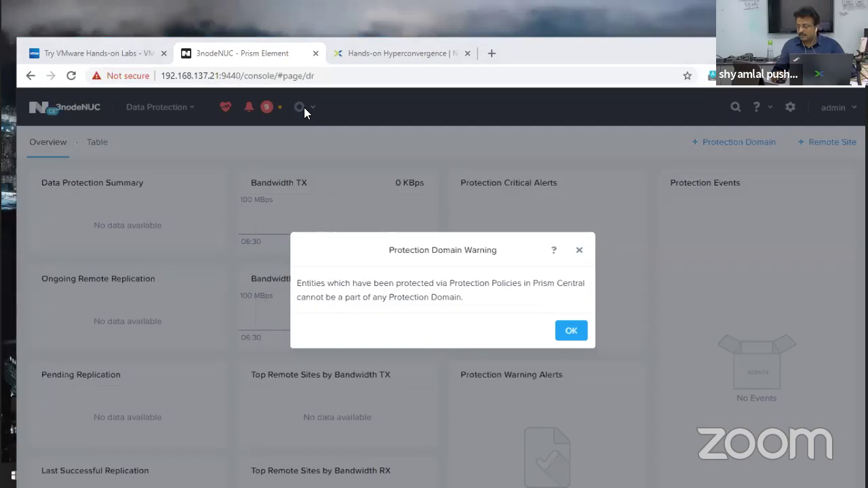
double_click(567, 54)
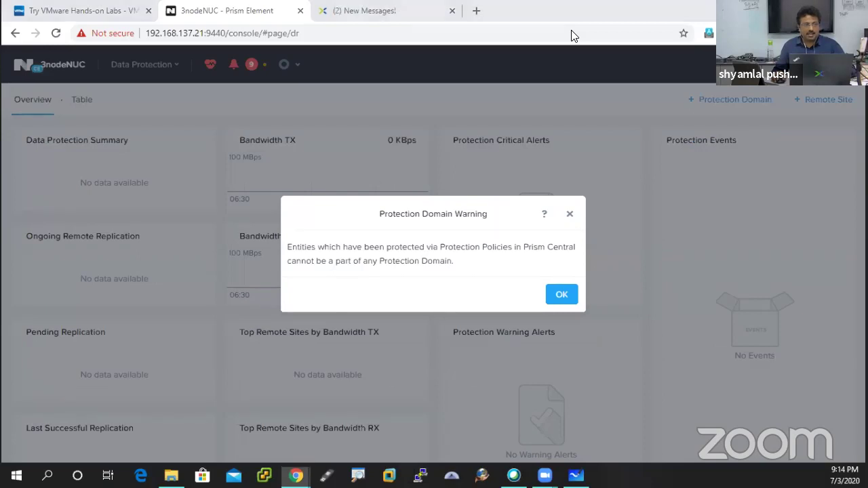
left_click(560, 296)
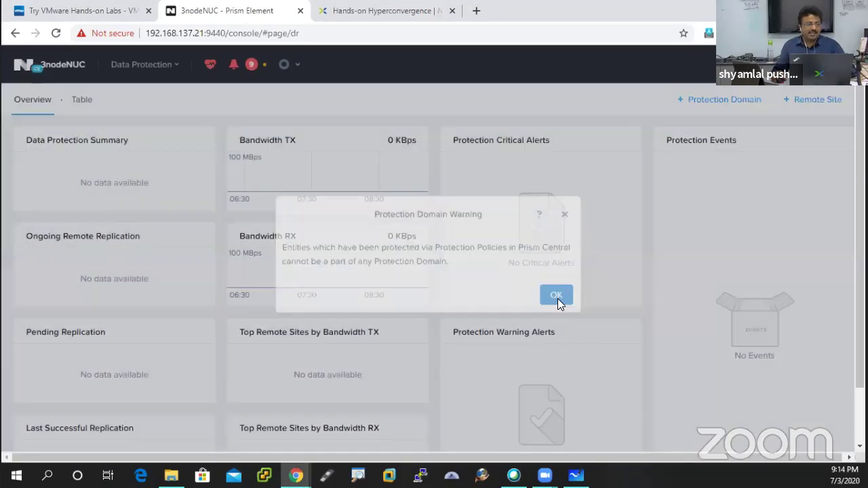